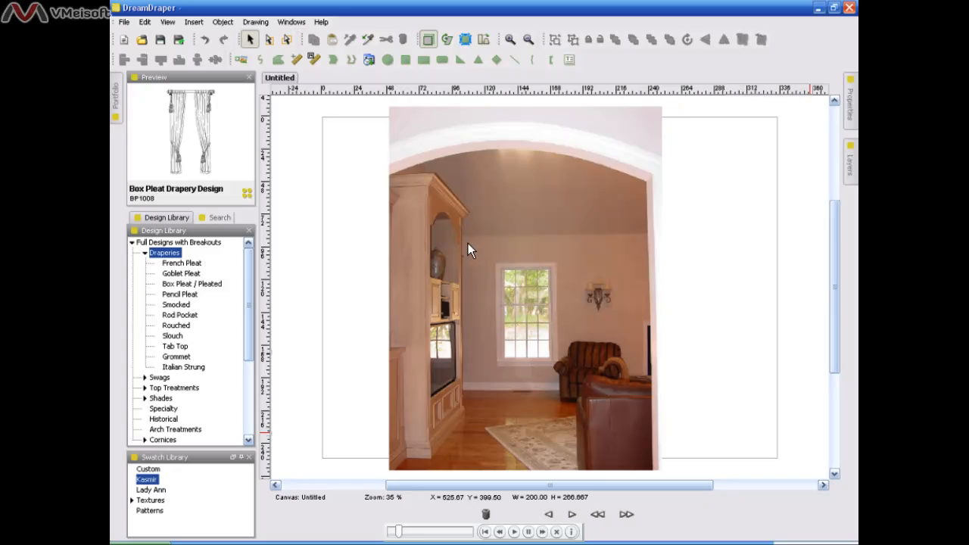
Draw a rectangle about 87 wide by 149 high around the far window and crop the room photo to it
click(422, 60)
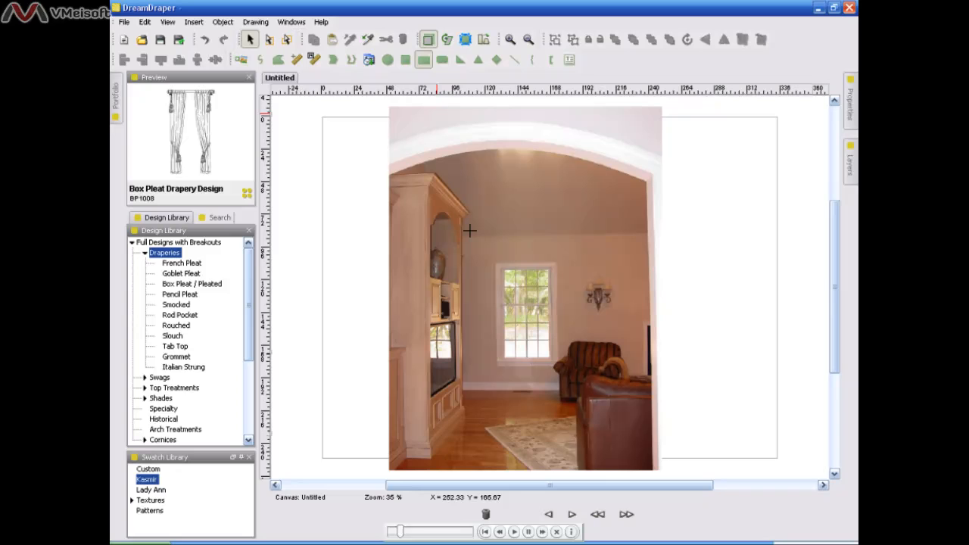
drag(462, 214, 588, 417)
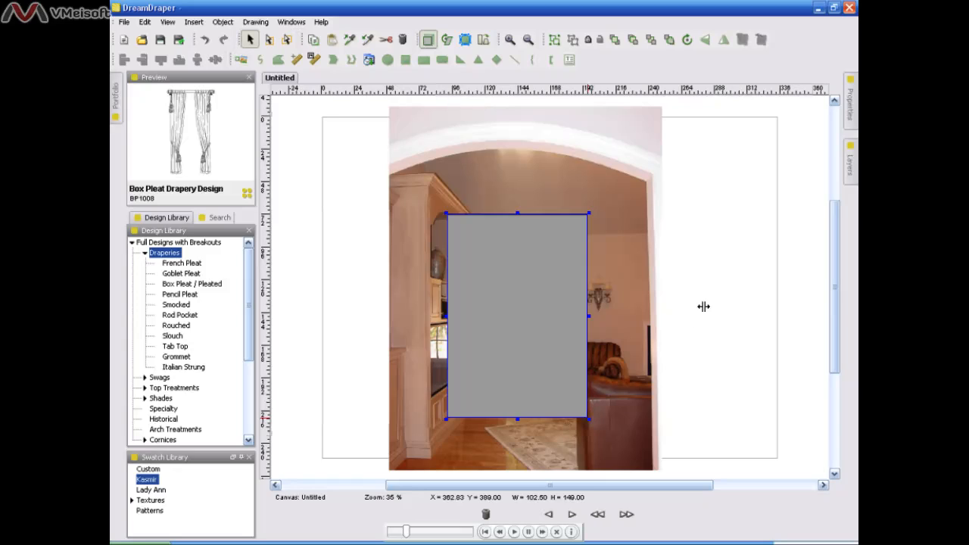
click(728, 110)
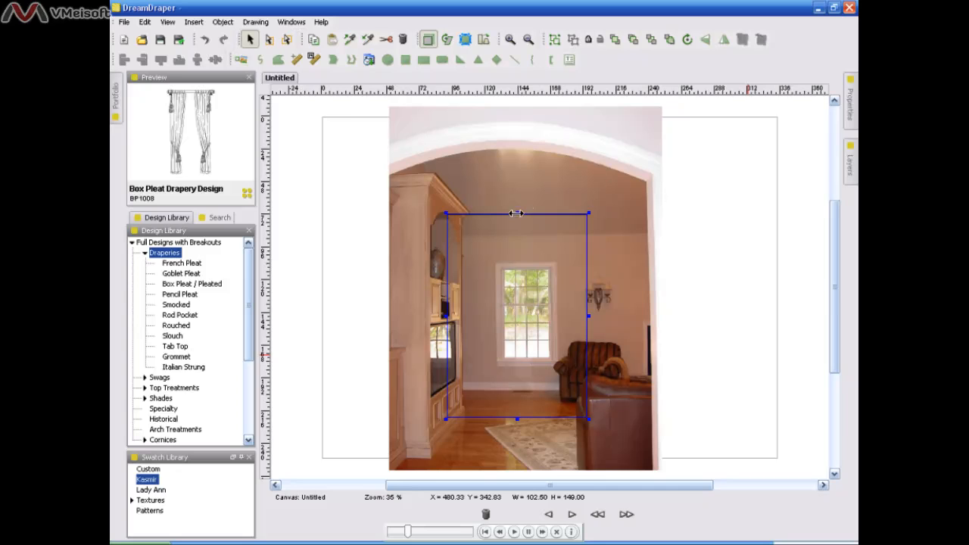
drag(460, 319, 468, 319)
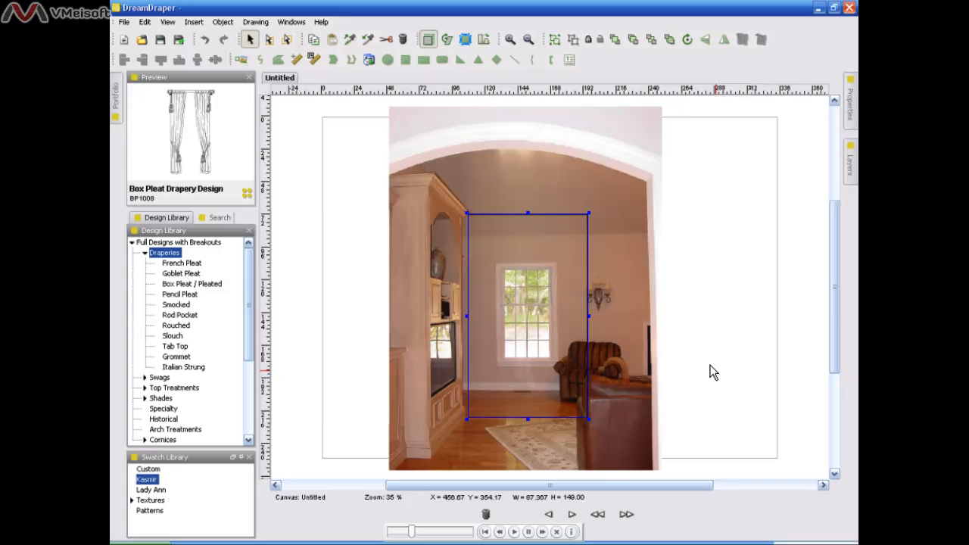
click(648, 161)
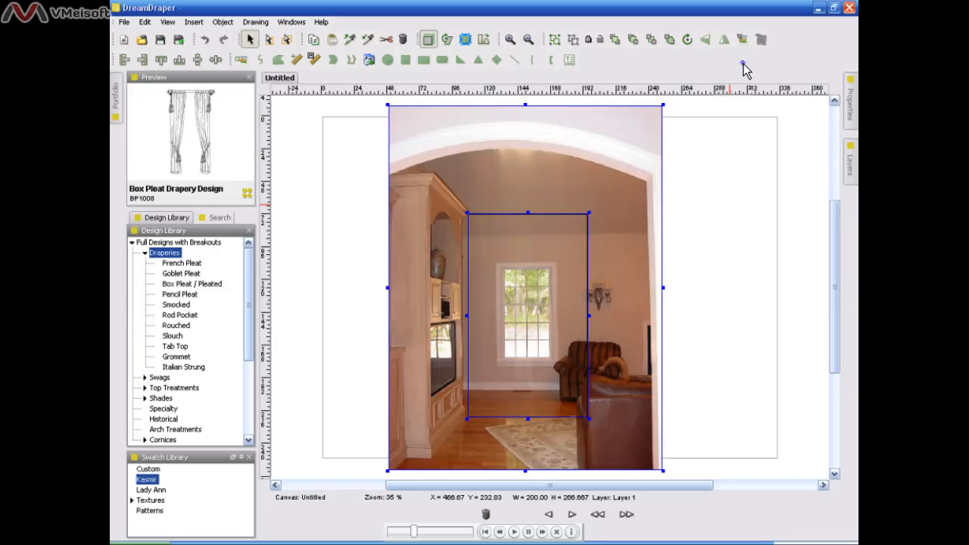
click(741, 40)
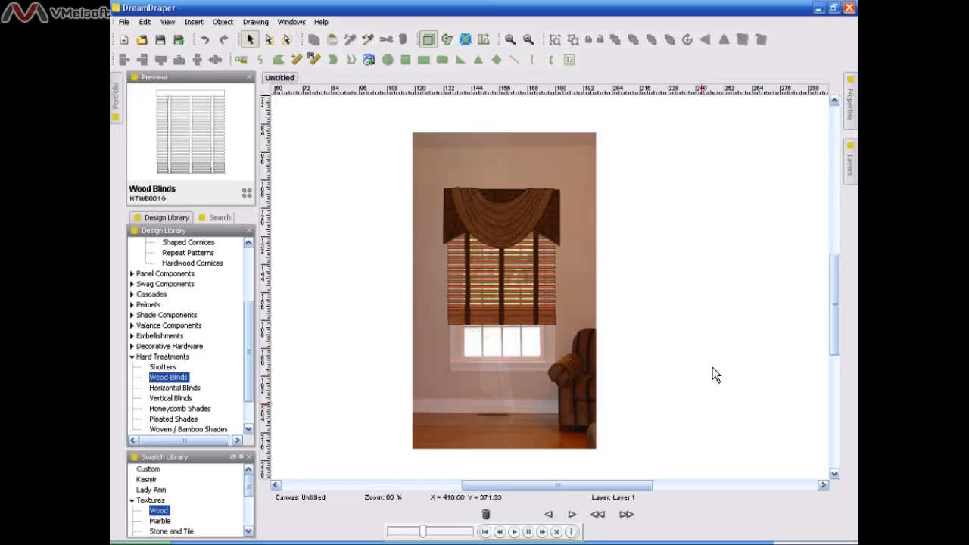
Remove the crop from the photo behind the valance and wood blinds to restore the full room picture
click(575, 407)
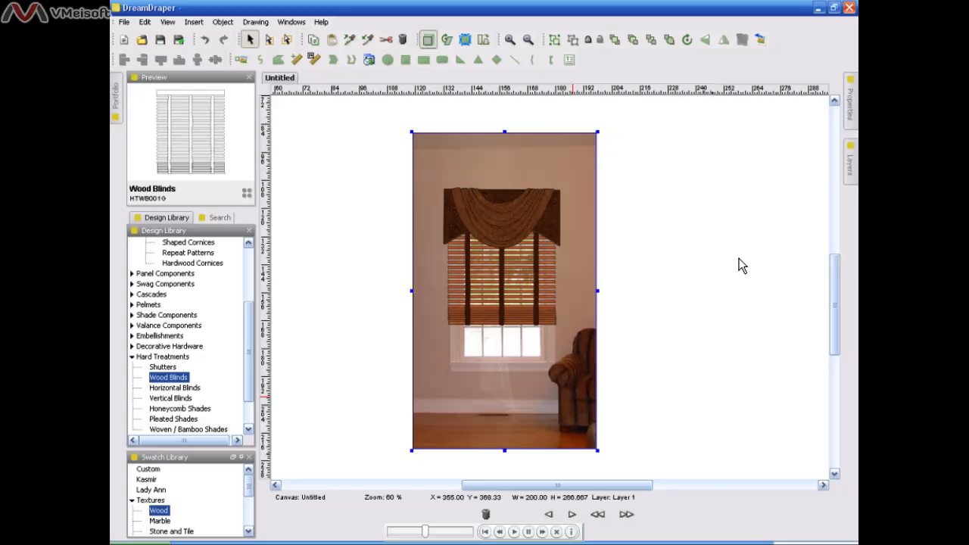
click(766, 40)
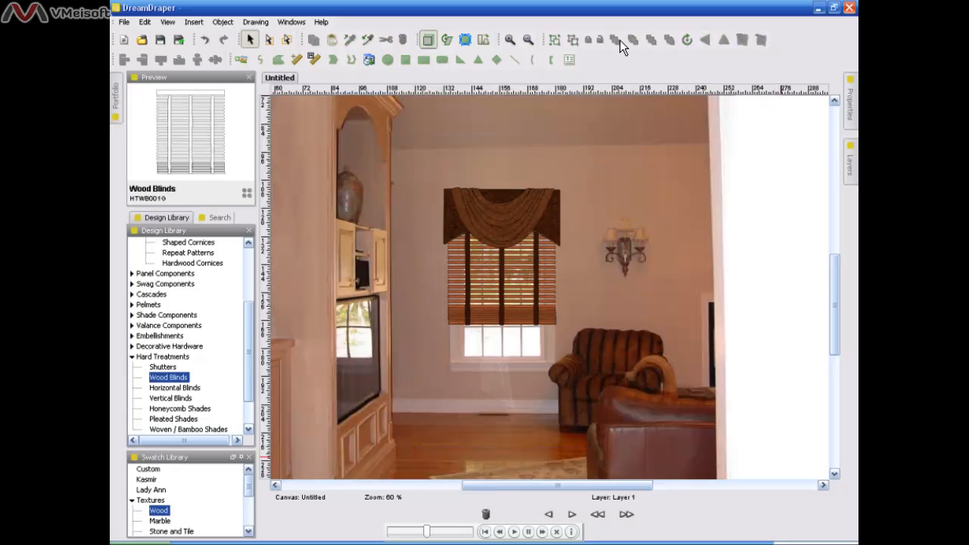
click(529, 41)
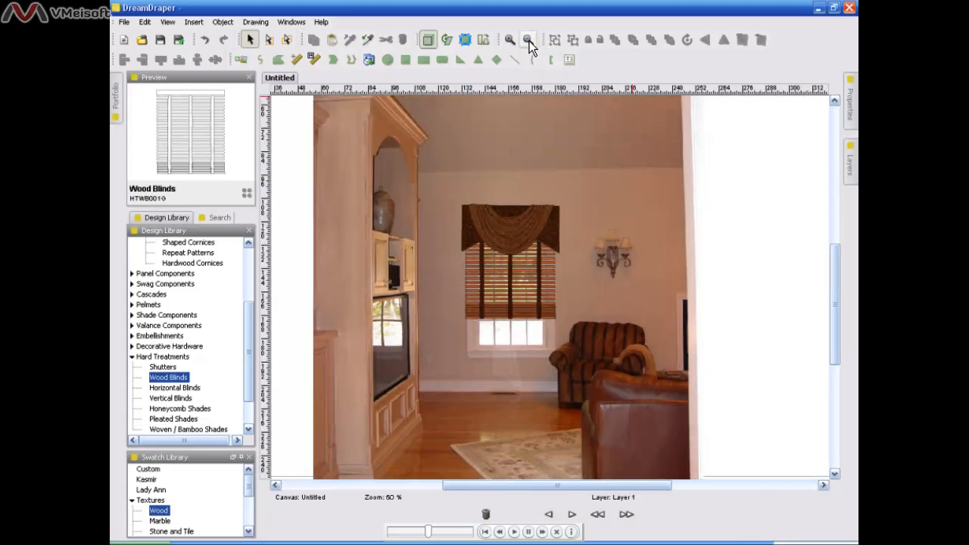
click(529, 41)
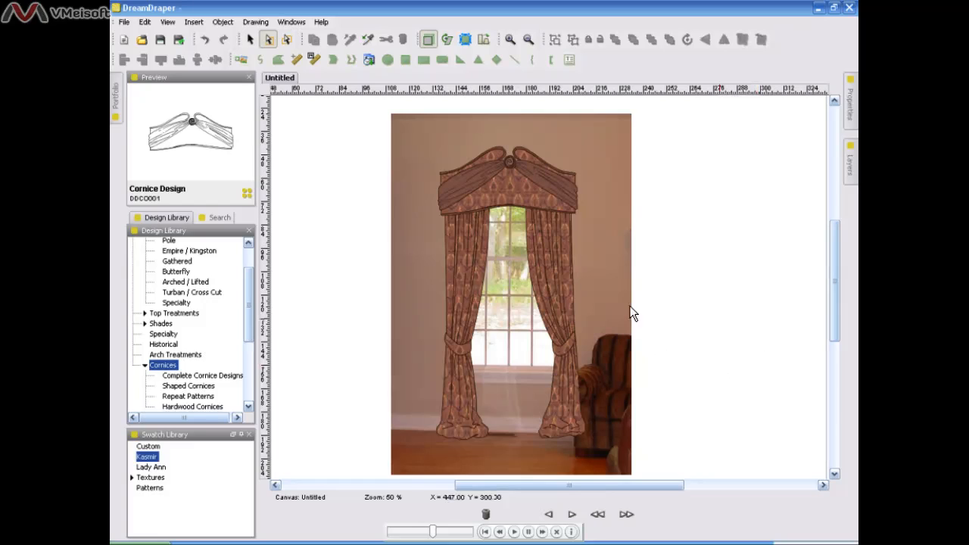
Copy the cropped room photo behind the cornice and draperies and paste a duplicate
click(624, 272)
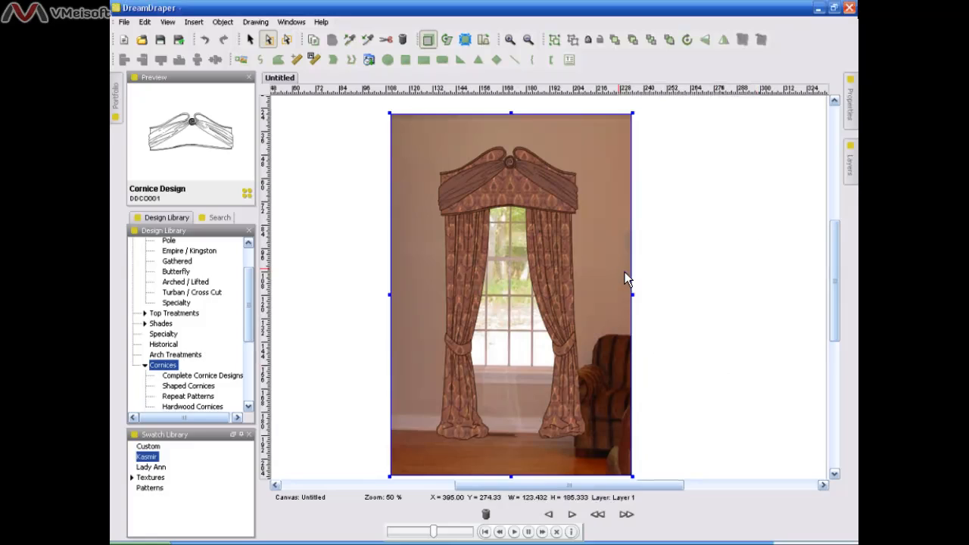
click(332, 41)
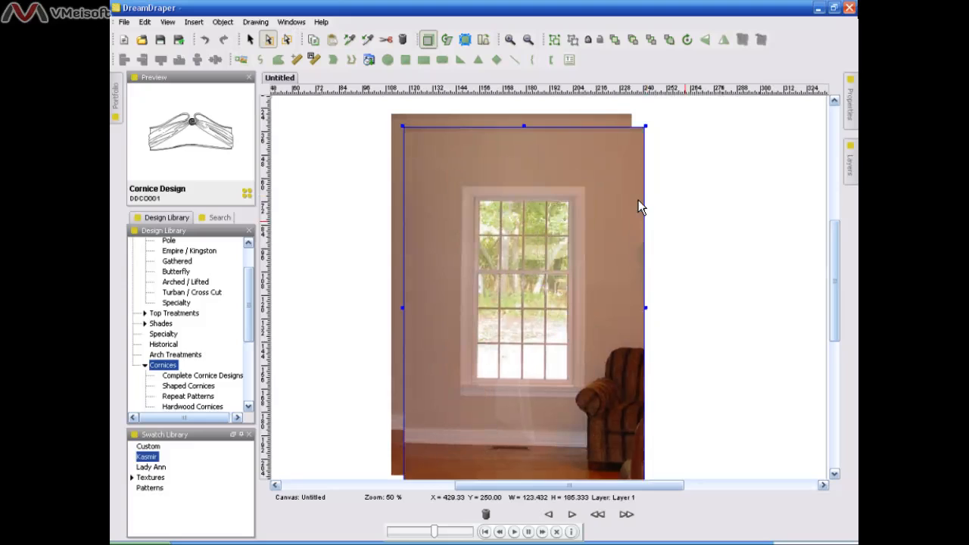
Trace a closed point-by-point outline about 36 wide by 60 high around the armchair in the duplicate photo
click(510, 40)
click(510, 41)
click(510, 40)
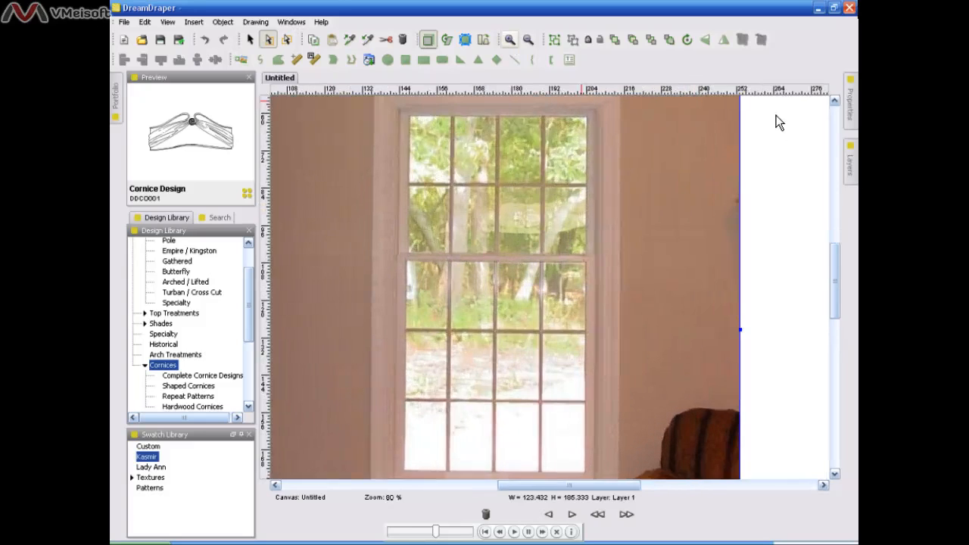
drag(834, 268, 834, 299)
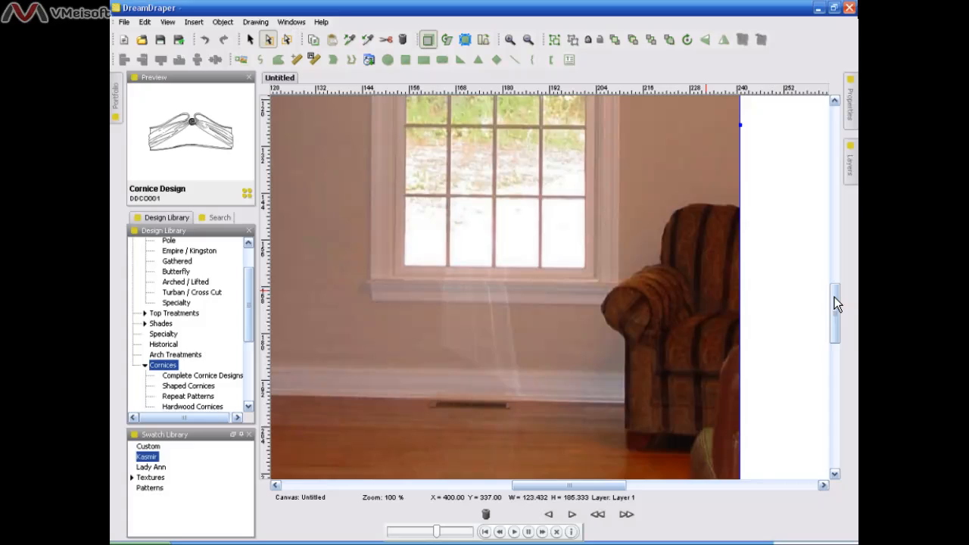
click(259, 59)
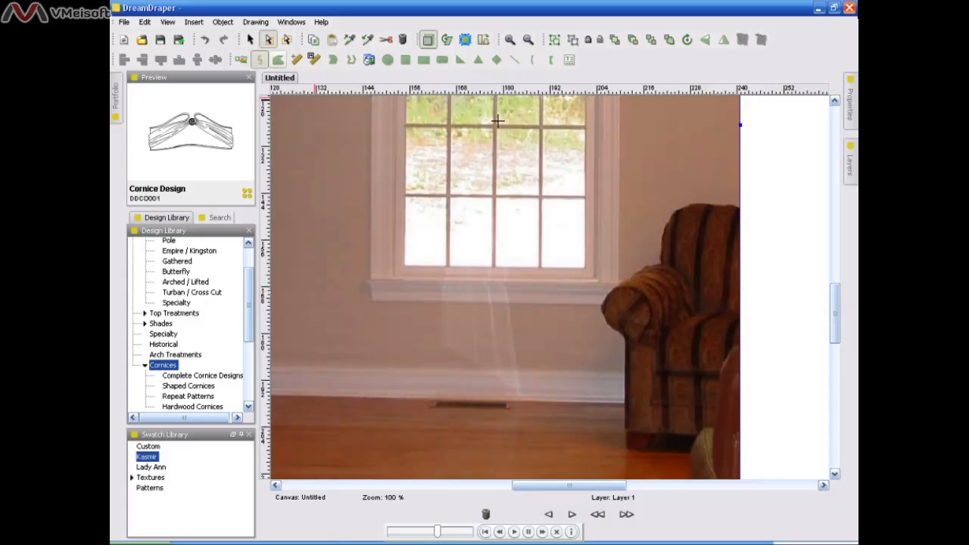
click(622, 429)
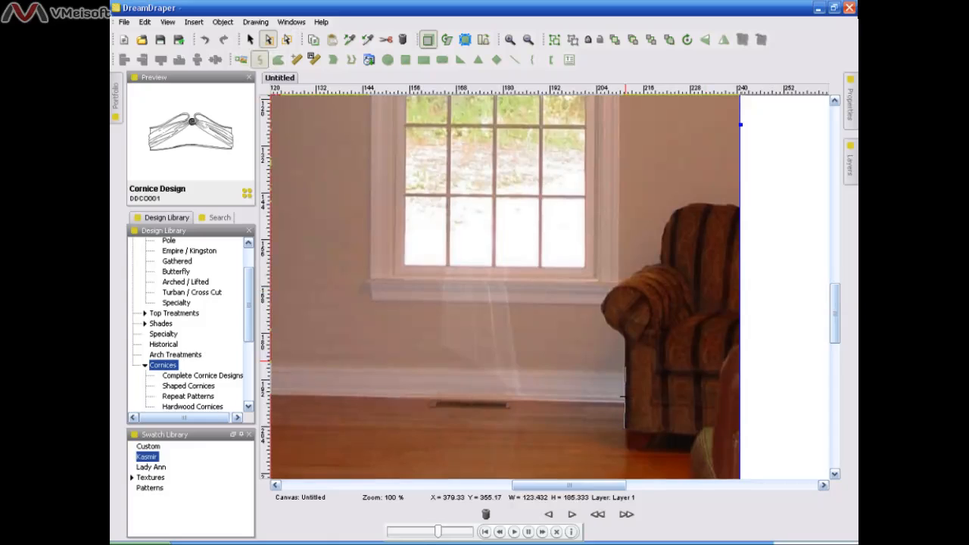
click(625, 341)
click(605, 321)
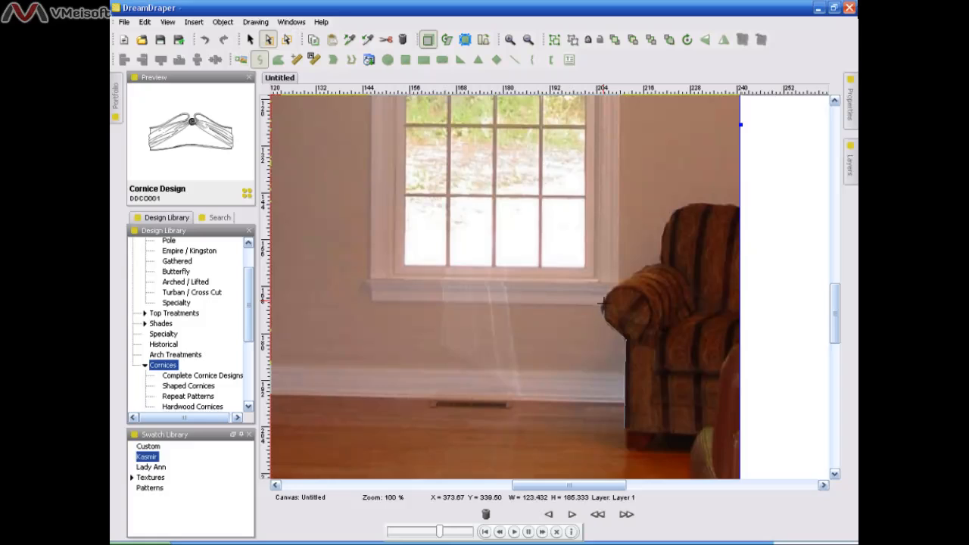
click(603, 301)
click(620, 288)
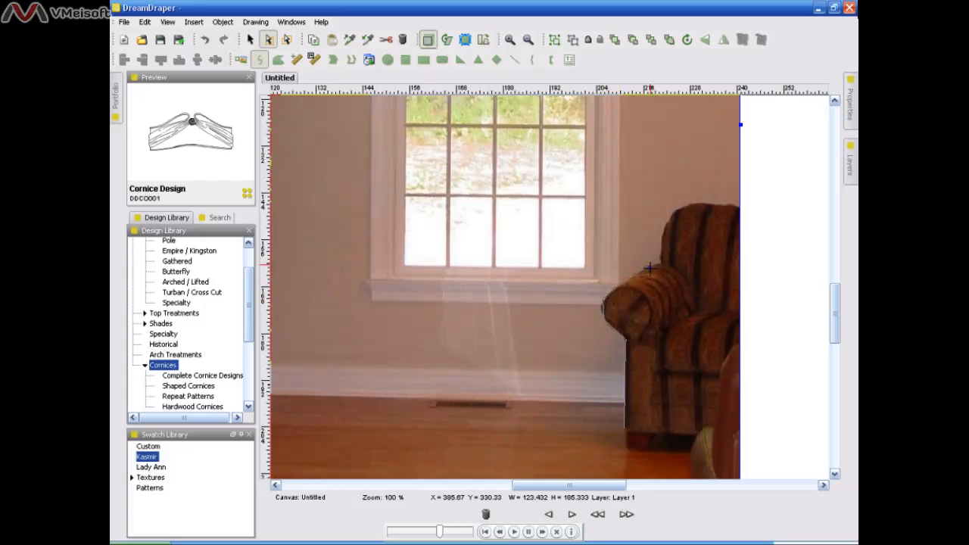
click(650, 266)
click(662, 262)
click(664, 227)
click(682, 207)
click(710, 203)
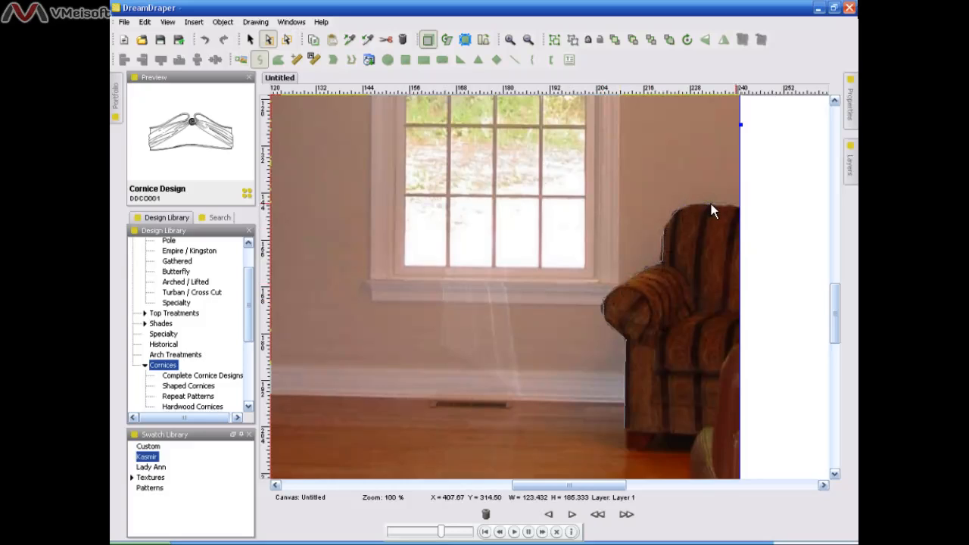
click(740, 205)
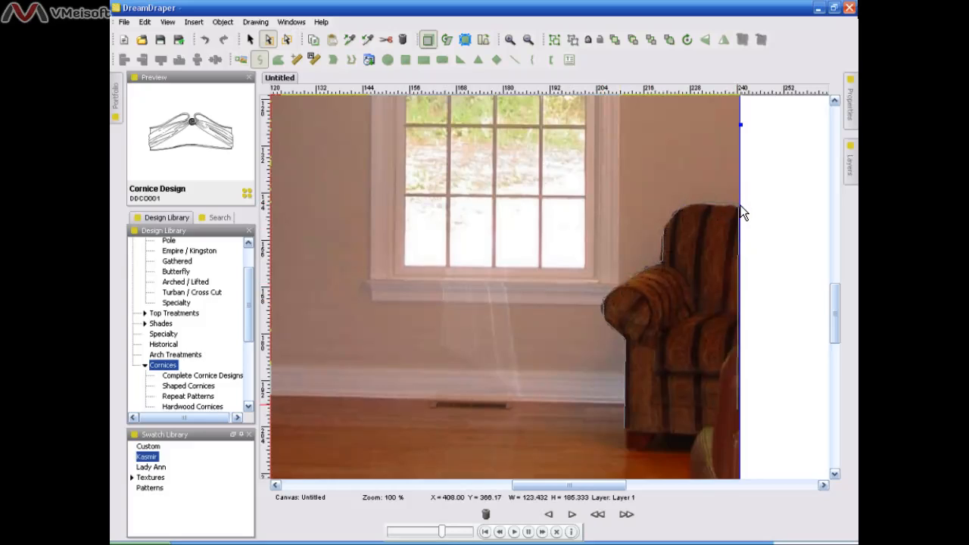
click(745, 439)
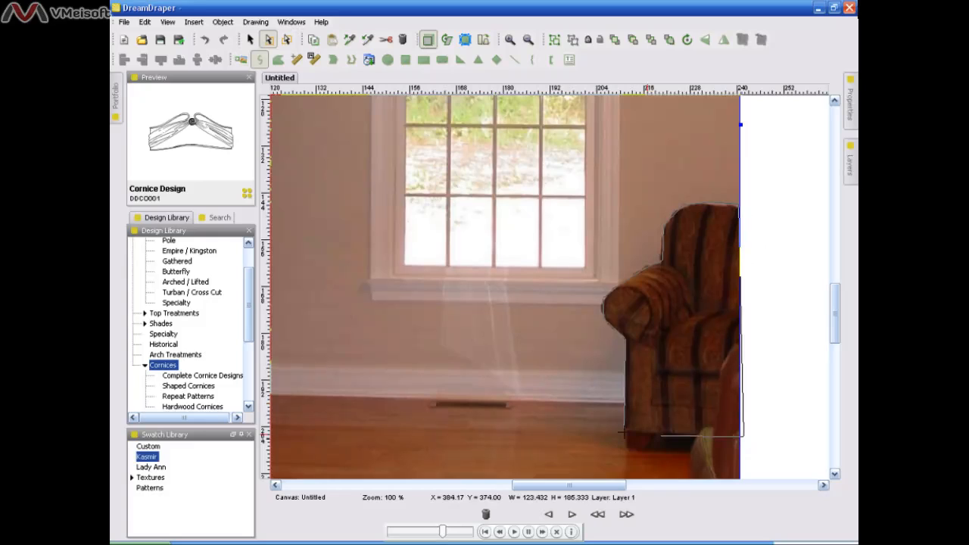
double_click(621, 433)
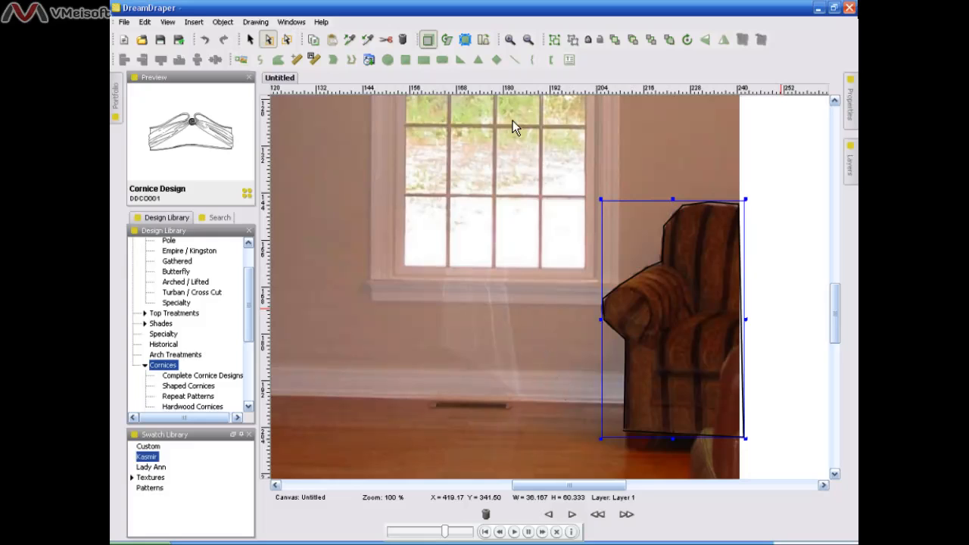
Edit the outline's points so it follows the rounded armrest and the backrest of the armchair more closely
click(511, 41)
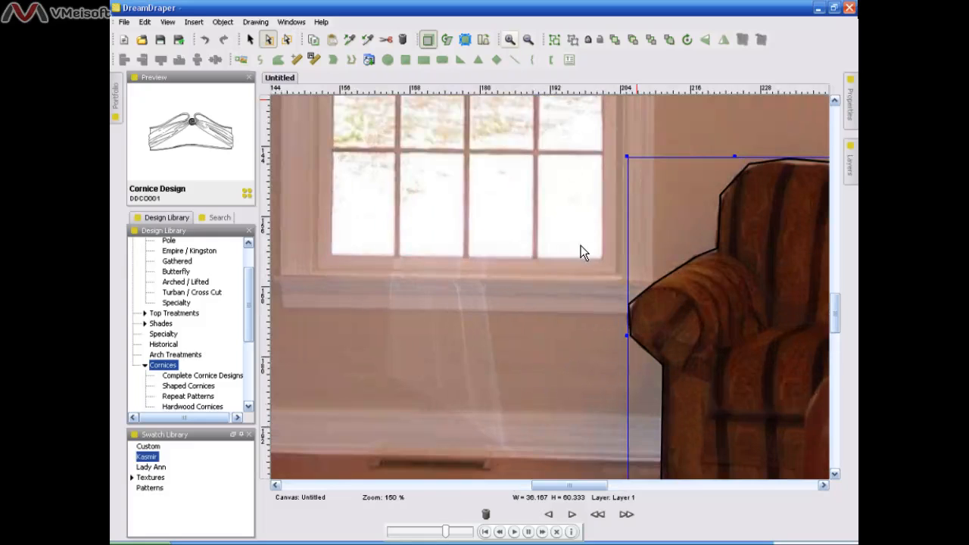
drag(590, 487, 625, 481)
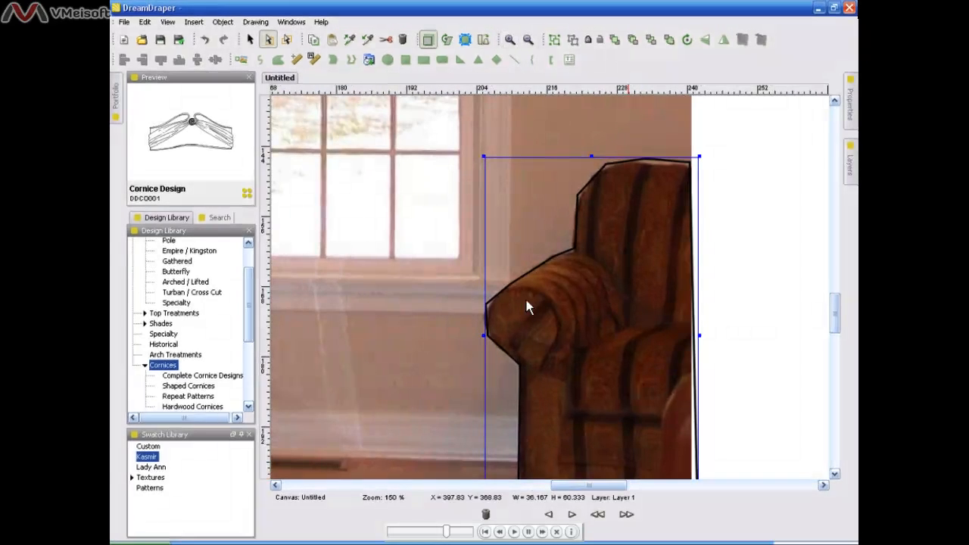
click(511, 42)
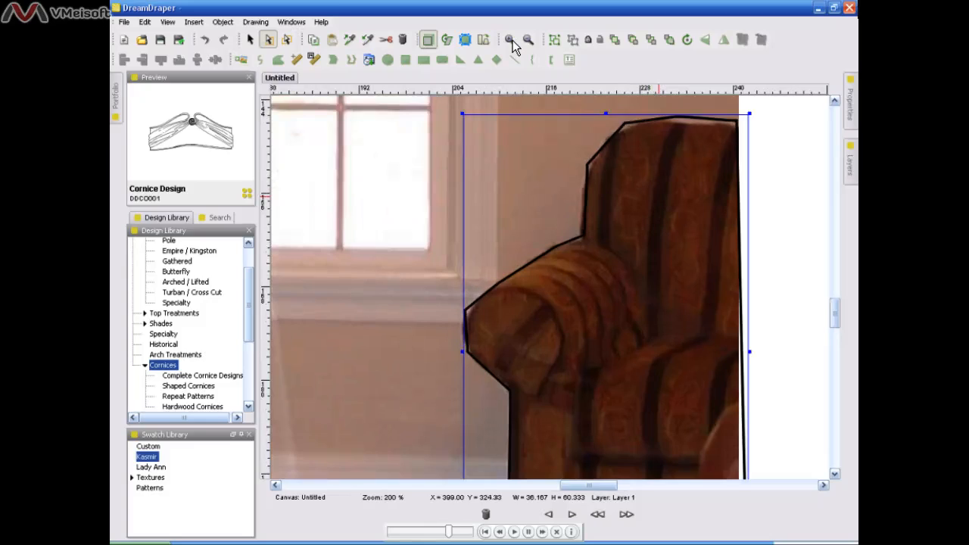
click(466, 40)
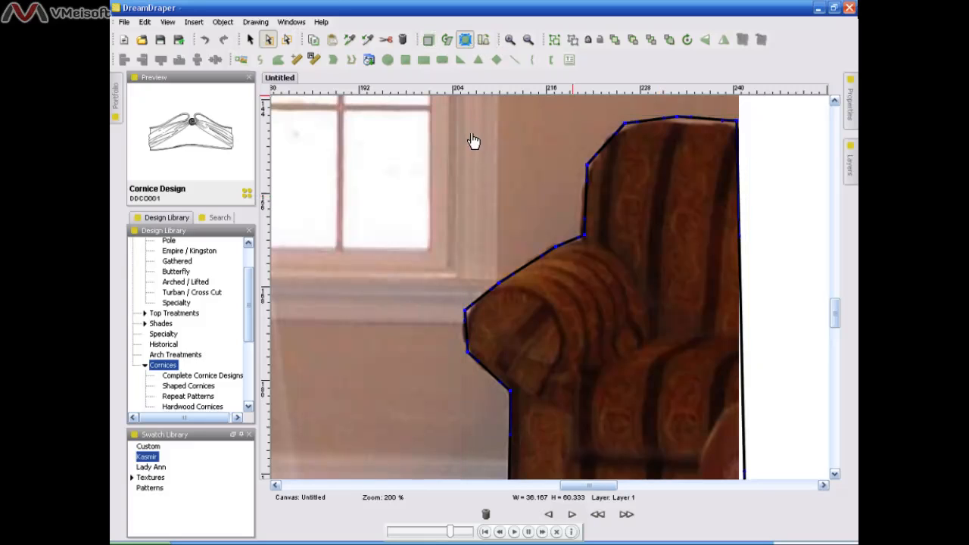
mouse_move(466, 311)
mouse_down()
mouse_move(471, 317)
mouse_move(459, 329)
mouse_move(473, 305)
mouse_up()
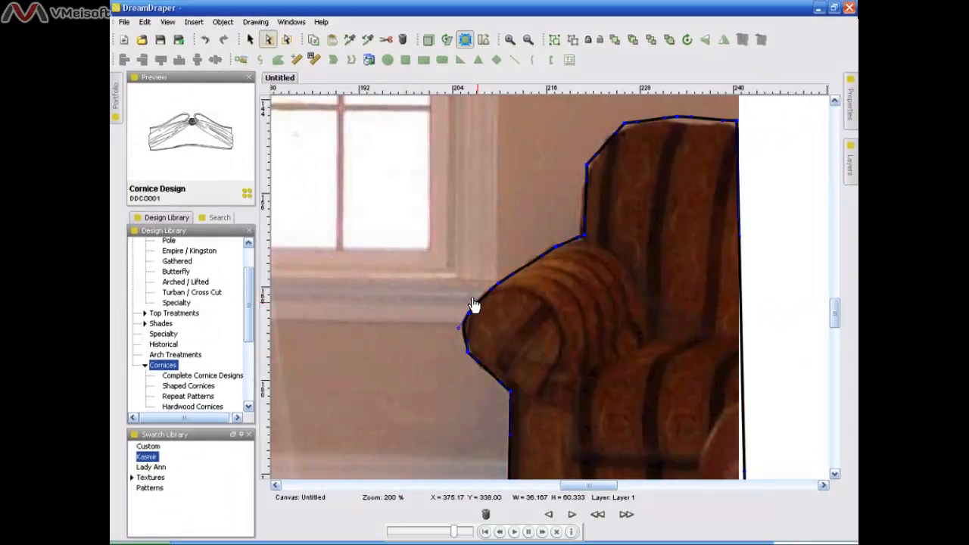
click(584, 239)
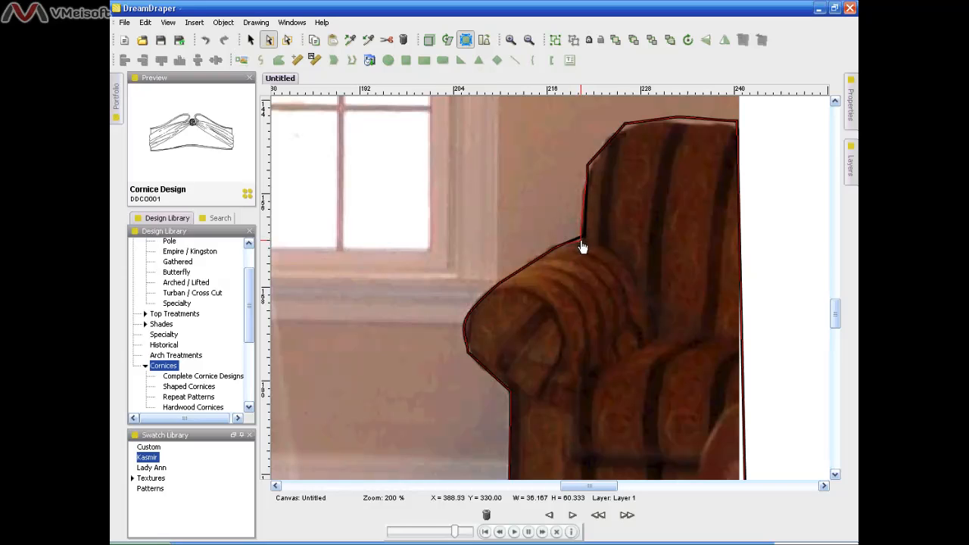
click(580, 242)
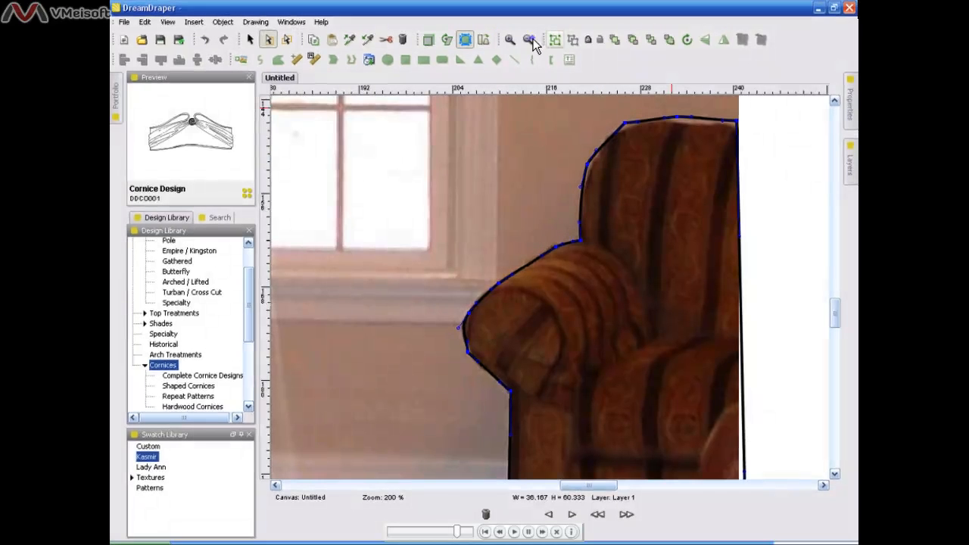
Switch off point editing and crop the duplicate photo to the armchair outline
click(529, 38)
click(529, 39)
click(529, 38)
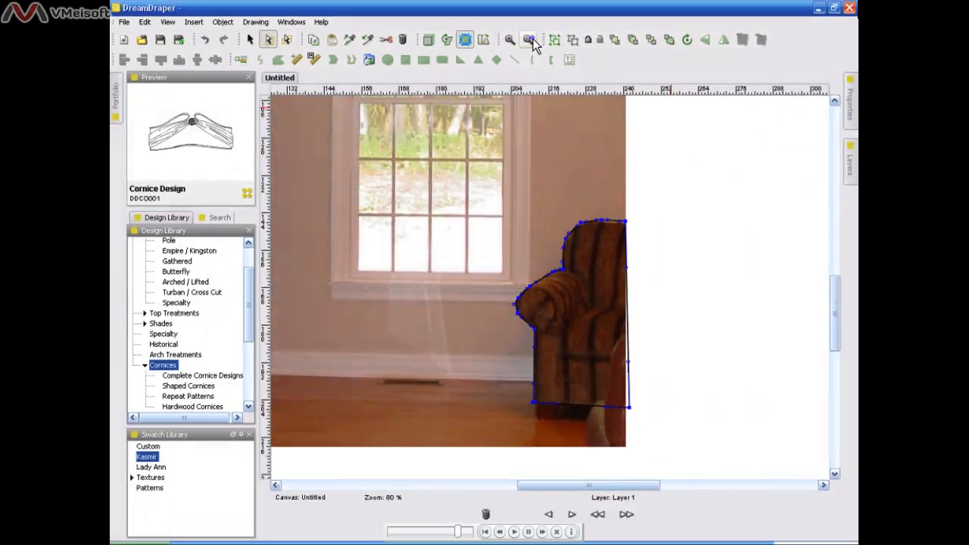
click(533, 38)
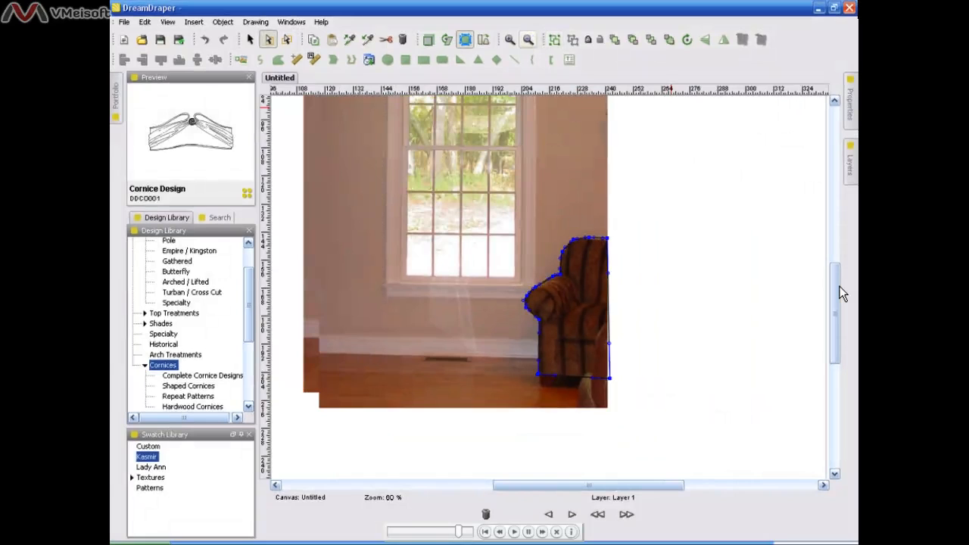
drag(840, 286, 838, 264)
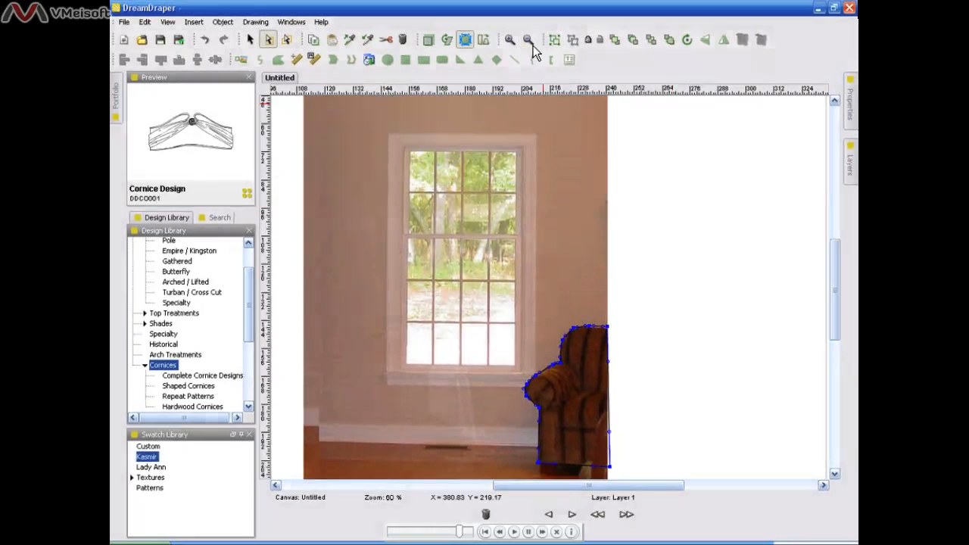
click(528, 40)
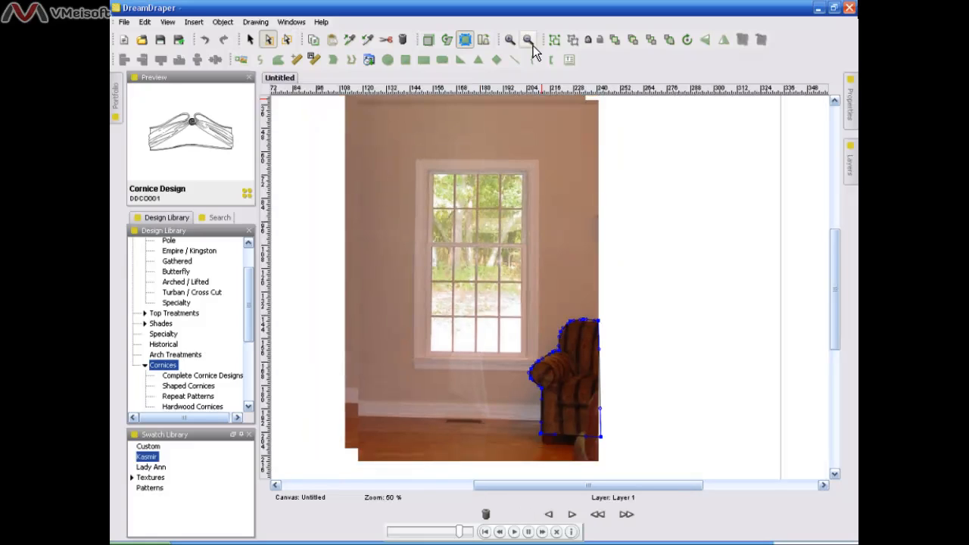
click(429, 40)
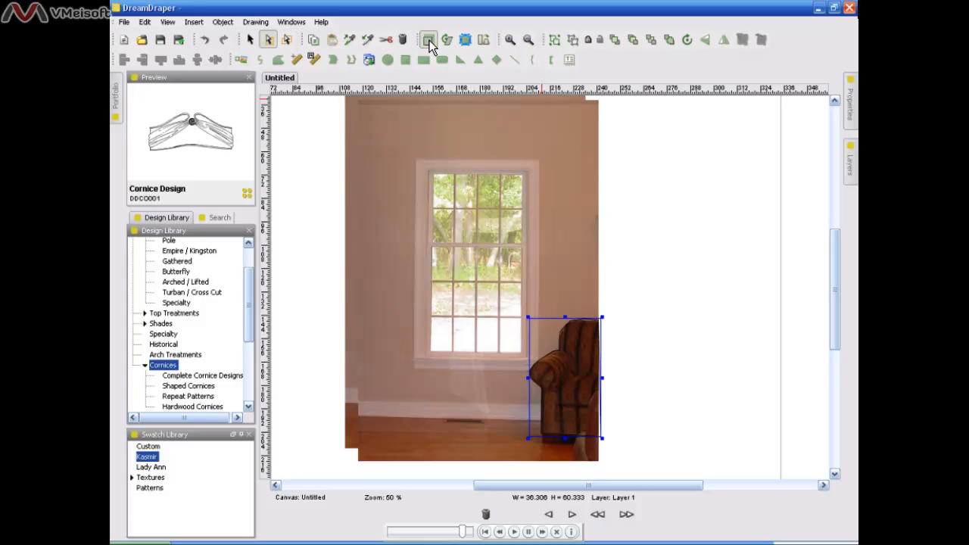
click(580, 202)
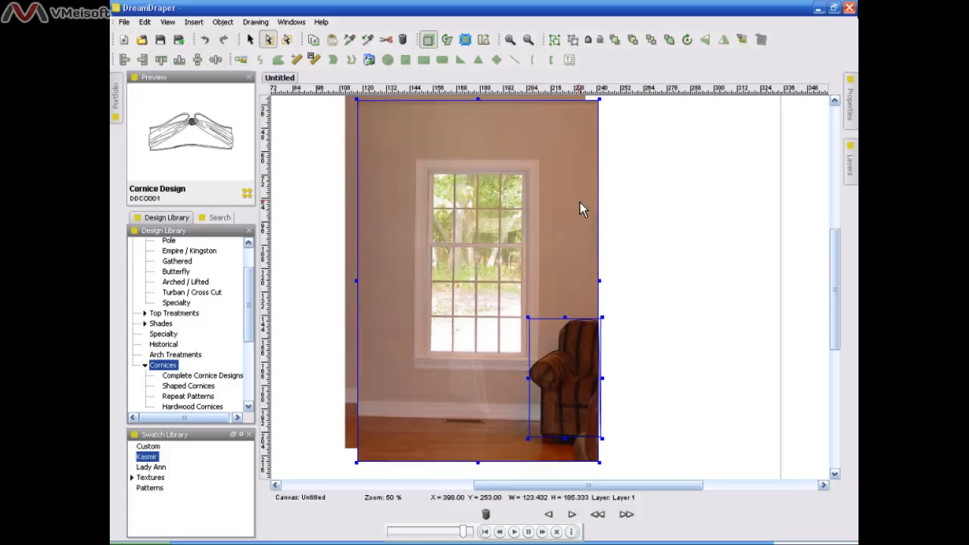
click(743, 41)
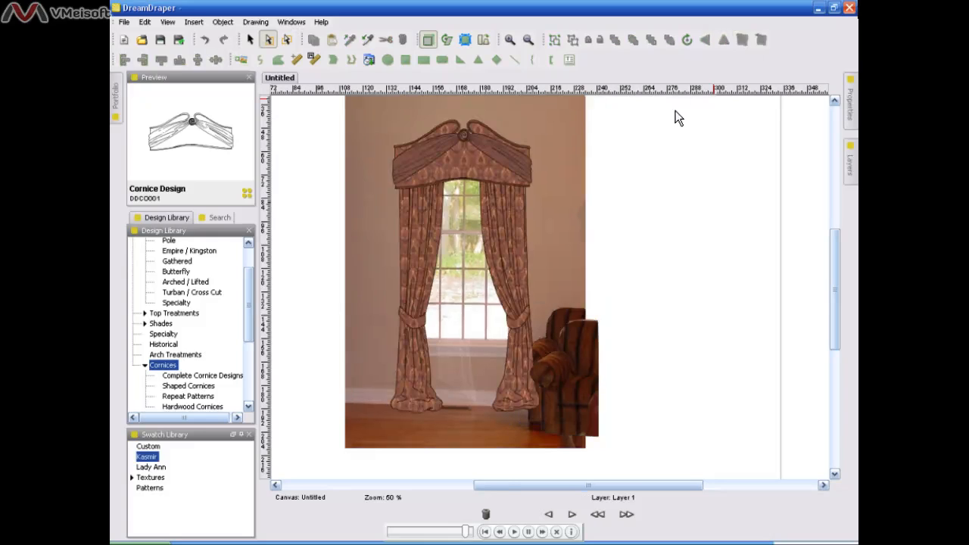
Move the armchair cutout exactly over the original armchair so it sits in front of the drapery, and deselect it
click(581, 360)
drag(581, 361, 571, 359)
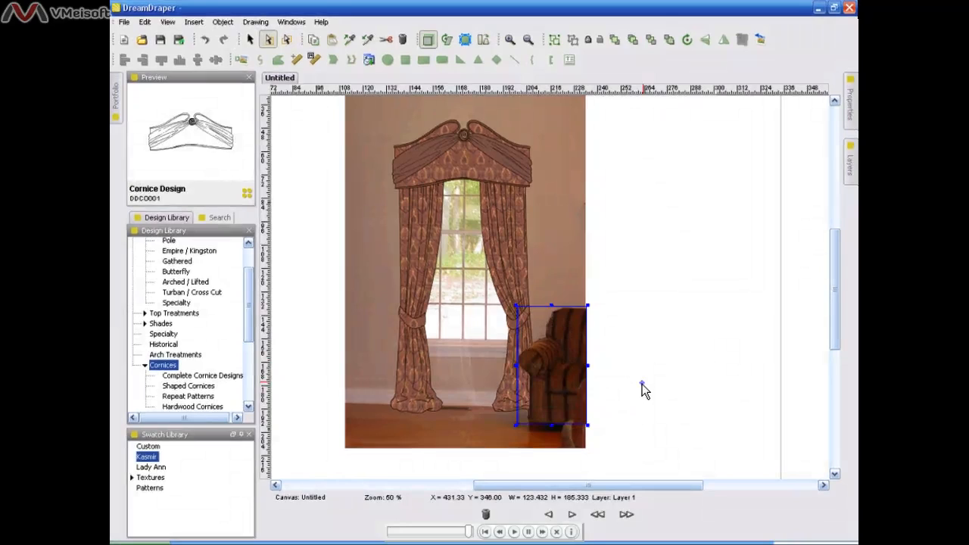
click(642, 384)
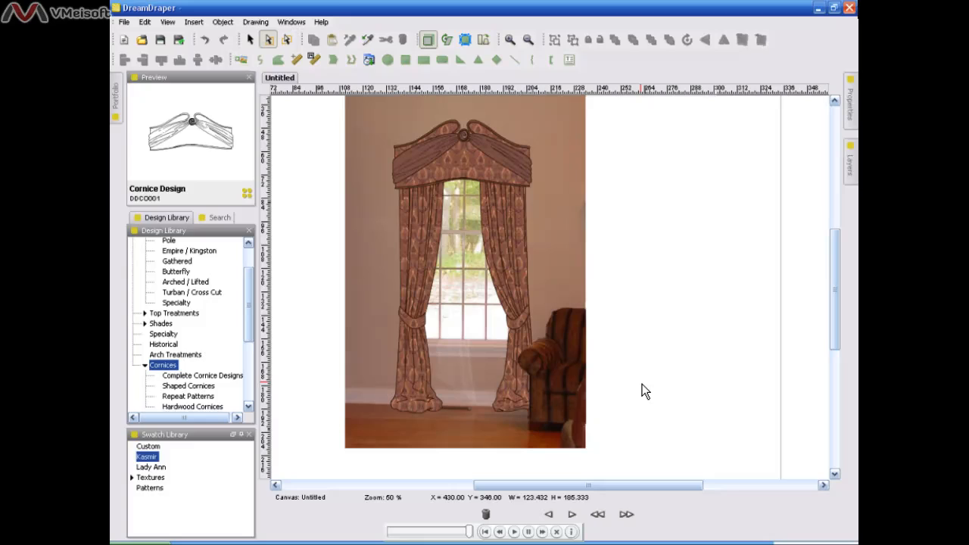